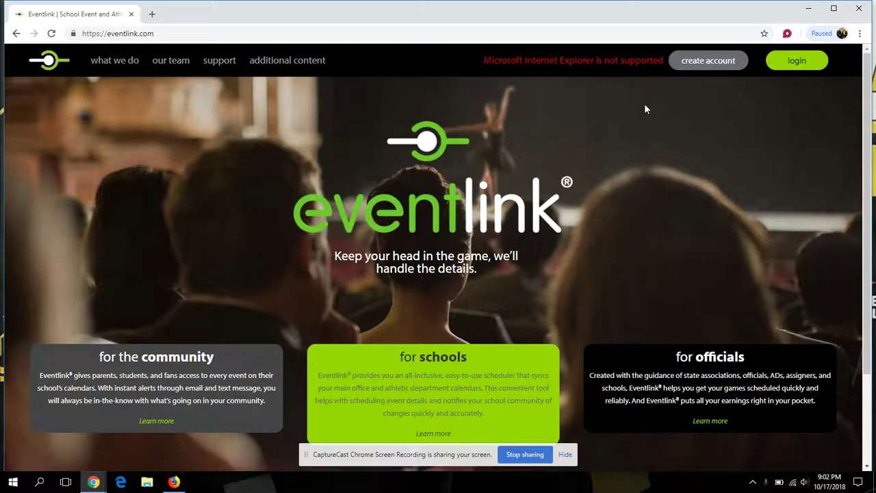
# Step: Start signing up for a new Eventlink account from the top-right 'create account' button
pyautogui.click(709, 62)
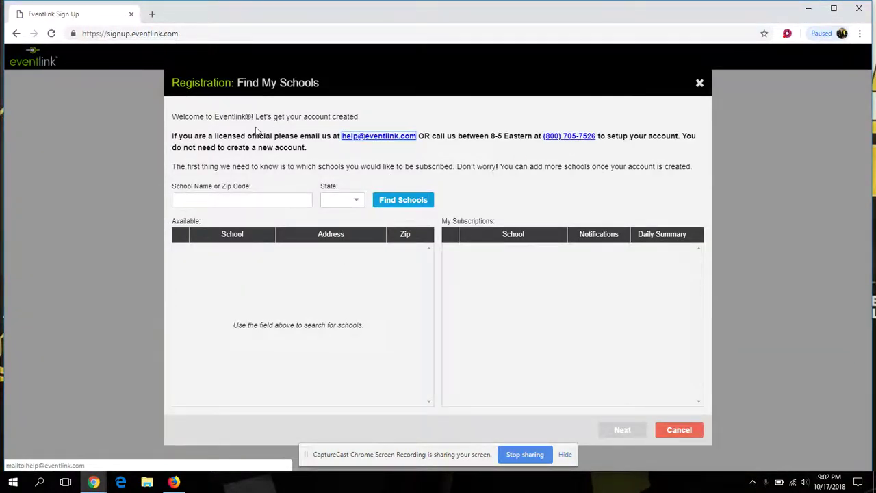
# Step: Search 'clarksville high school' with state IN and subscribe to Clarksville High School
pyautogui.click(251, 199)
pyautogui.write('cl')
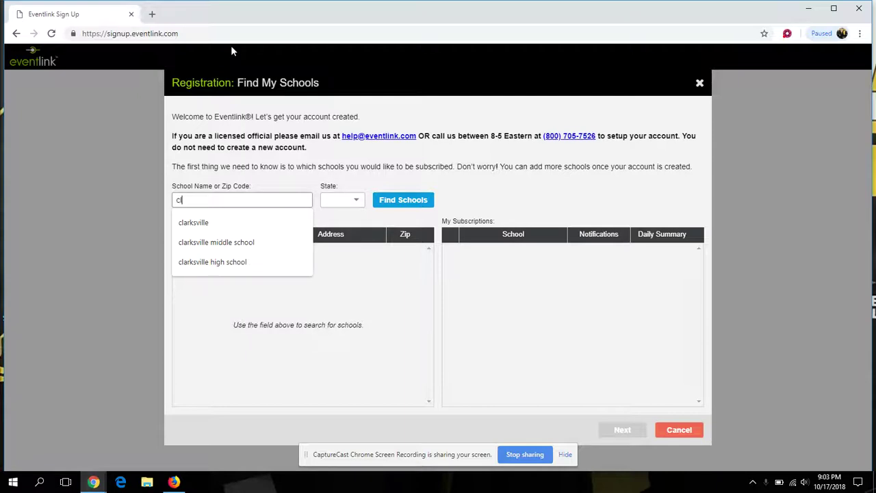
pyautogui.write('asrk')
pyautogui.press('BackSpace')
pyautogui.press('BackSpace')
pyautogui.write('rksville high school')
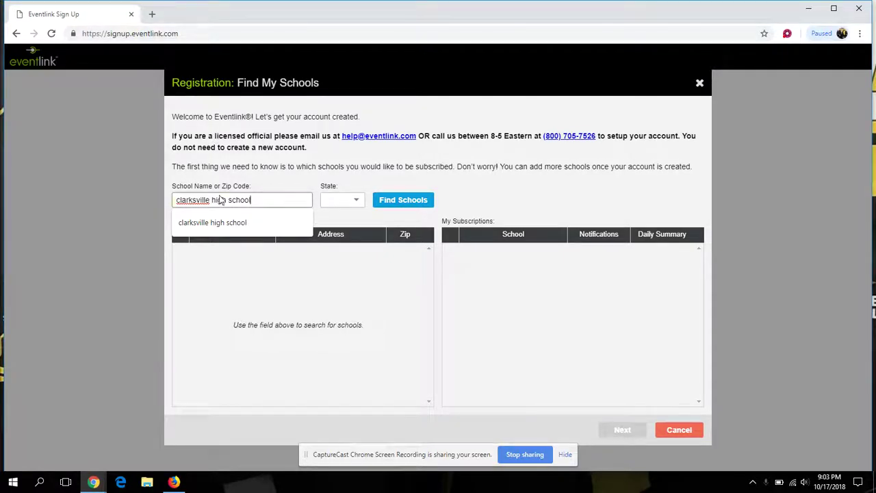
pyautogui.click(213, 223)
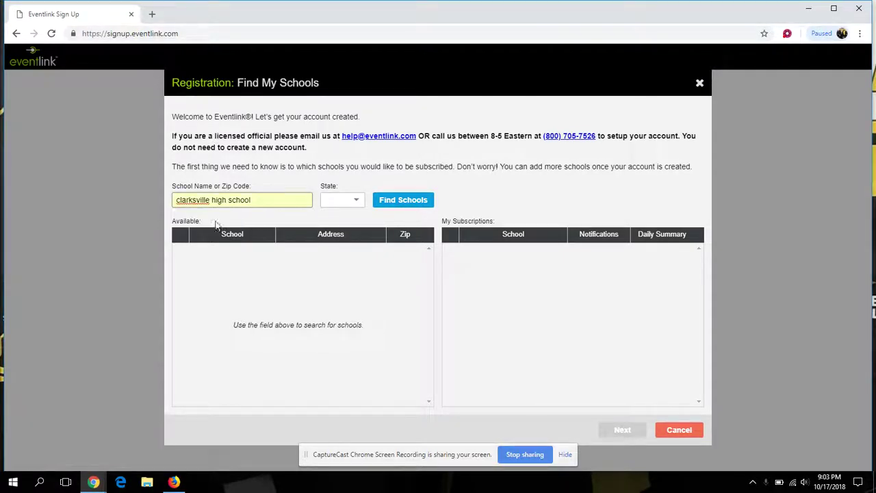
pyautogui.click(338, 202)
pyautogui.scroll(-3, 346, 291)
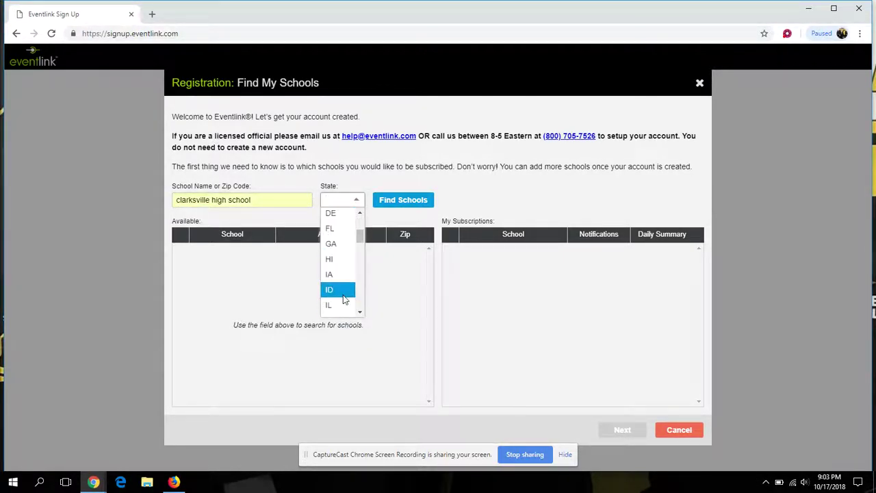
pyautogui.click(338, 271)
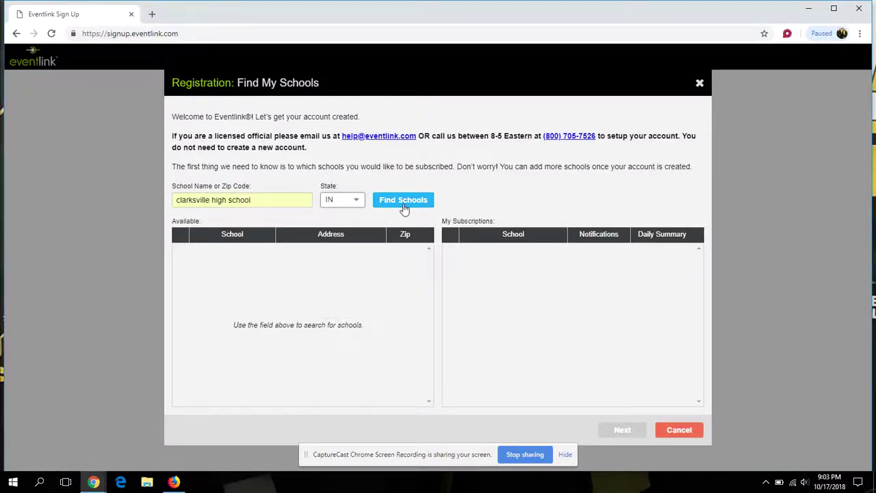
pyautogui.click(404, 201)
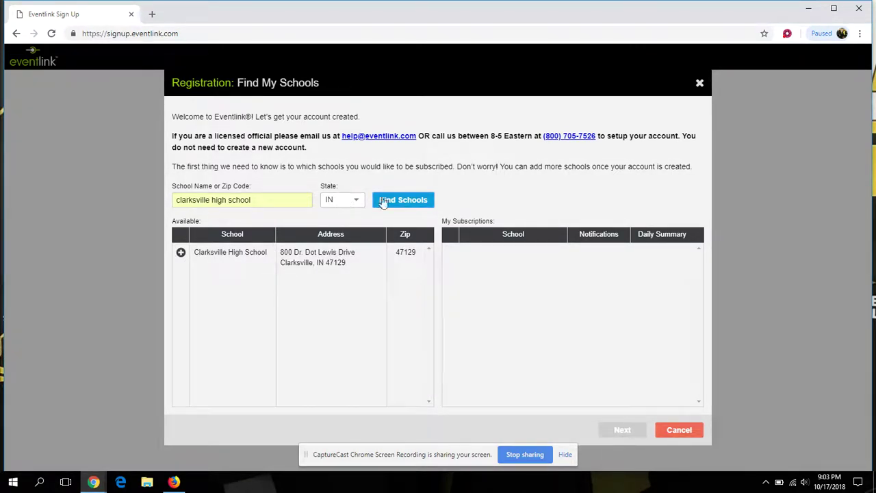
pyautogui.click(180, 254)
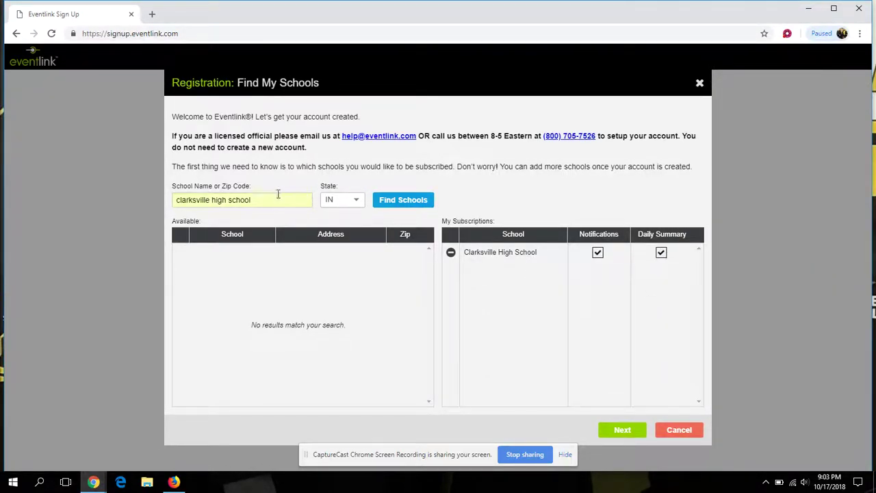
# Step: Search 'clarksville middle school' and subscribe to Clarksville Middle School as well
pyautogui.moveTo(277, 199); pyautogui.dragTo(174, 199)
pyautogui.write('c')
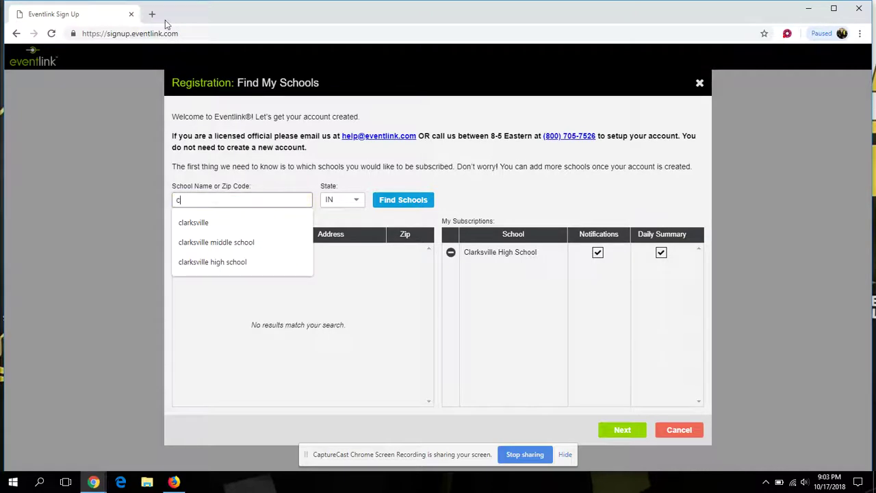
pyautogui.write('larksville mi')
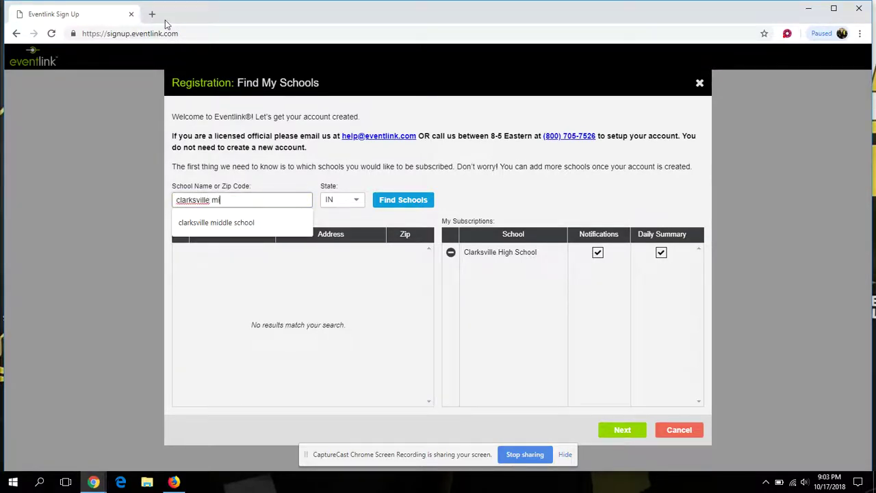
pyautogui.write('ddle school')
pyautogui.click(182, 221)
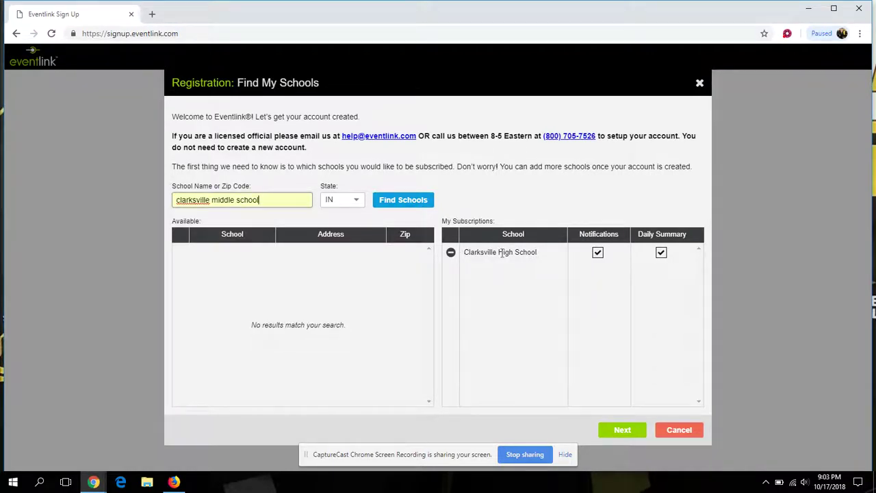
pyautogui.click(411, 200)
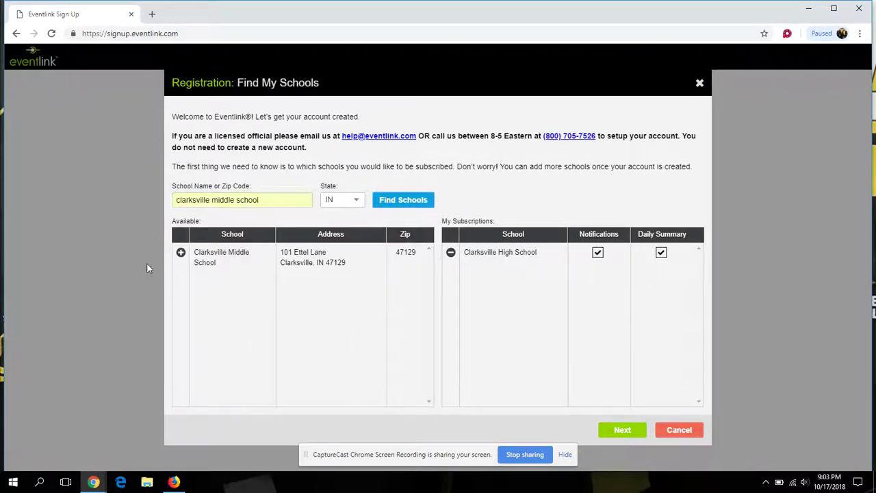
pyautogui.click(181, 253)
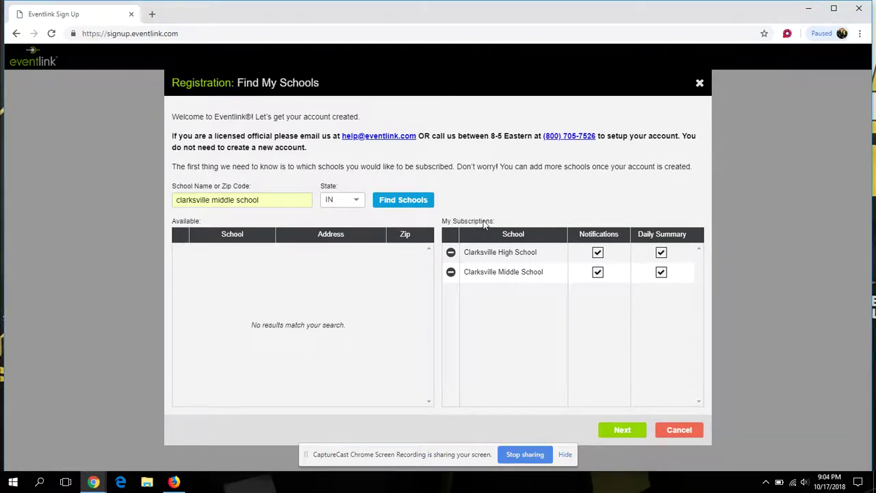
# Step: Continue to the profile step and enter the user's first name, last name and username
pyautogui.click(610, 430)
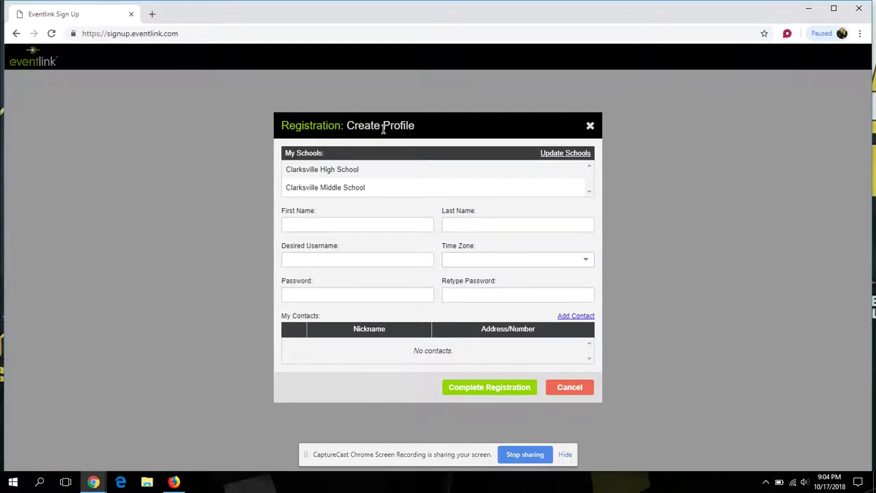
pyautogui.click(396, 226)
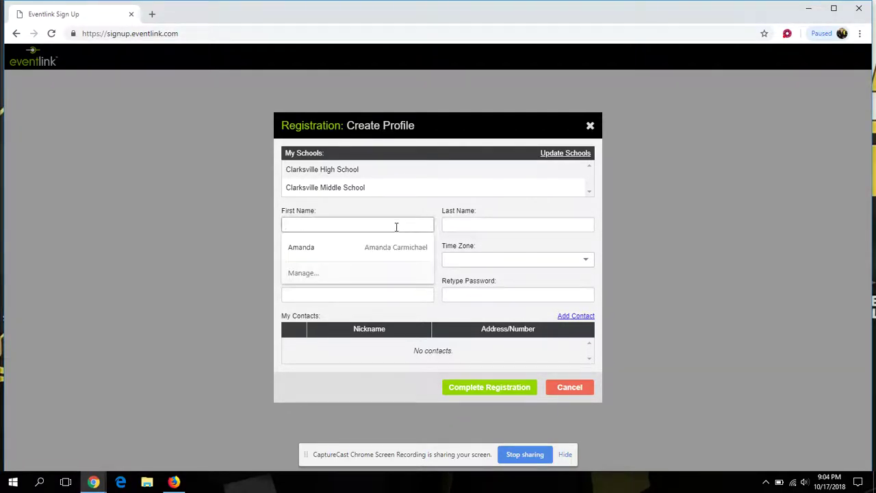
pyautogui.press('Tab')
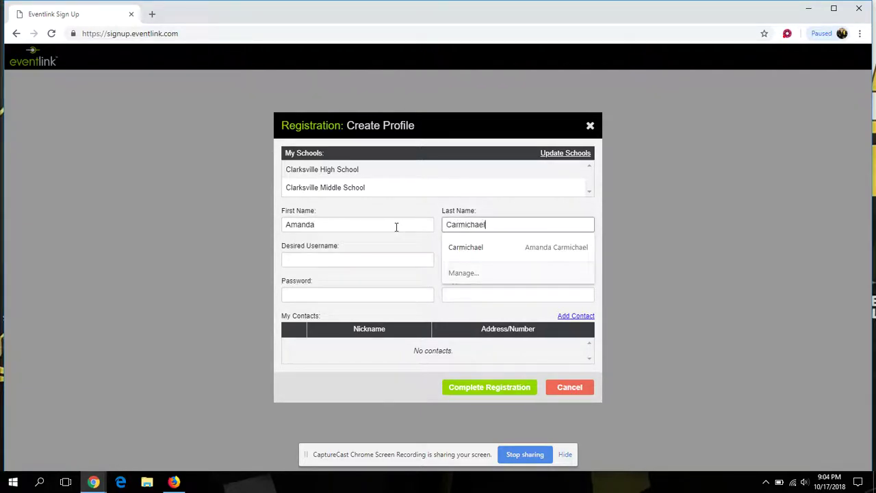
pyautogui.press('Tab')
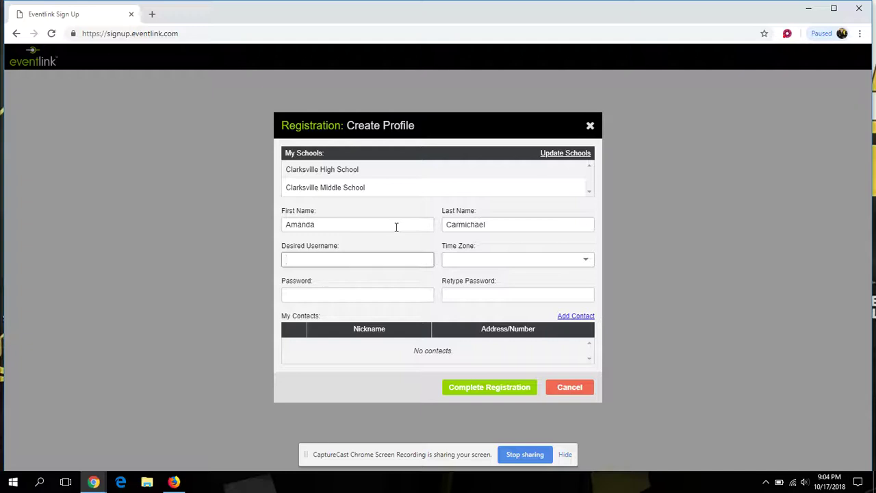
# Step: Set the time zone to Eastern and enter the account password in both password fields
pyautogui.press('Tab')
pyautogui.press('Down')
pyautogui.press('Down')
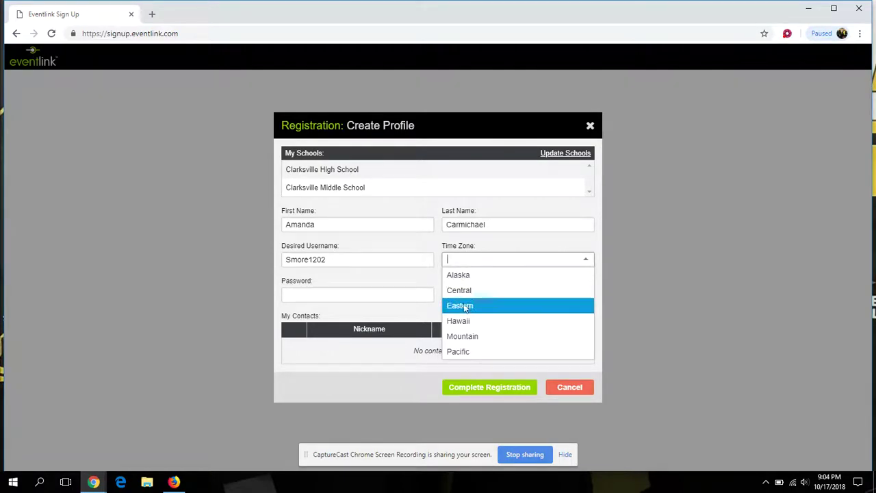
pyautogui.press('Return')
pyautogui.click(395, 297)
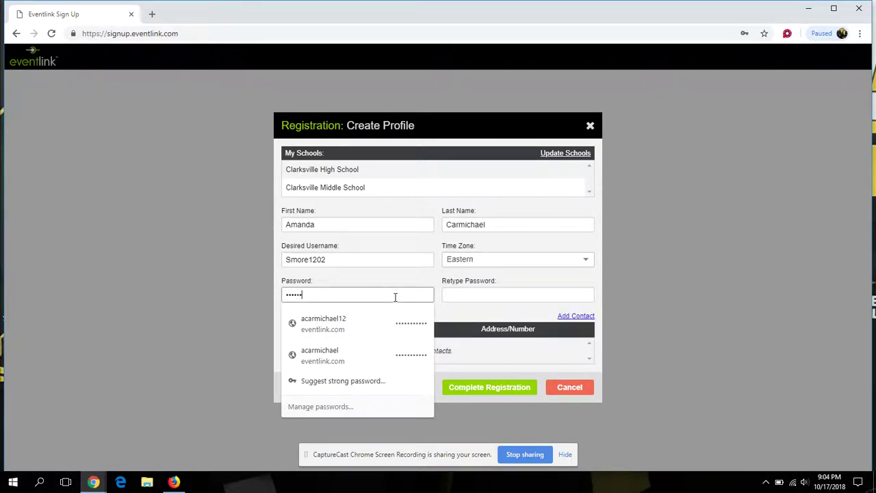
pyautogui.press('Tab')
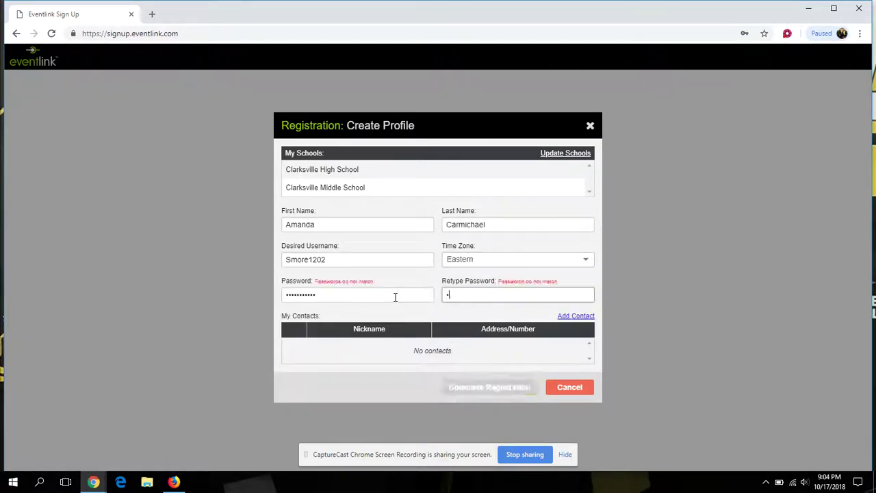
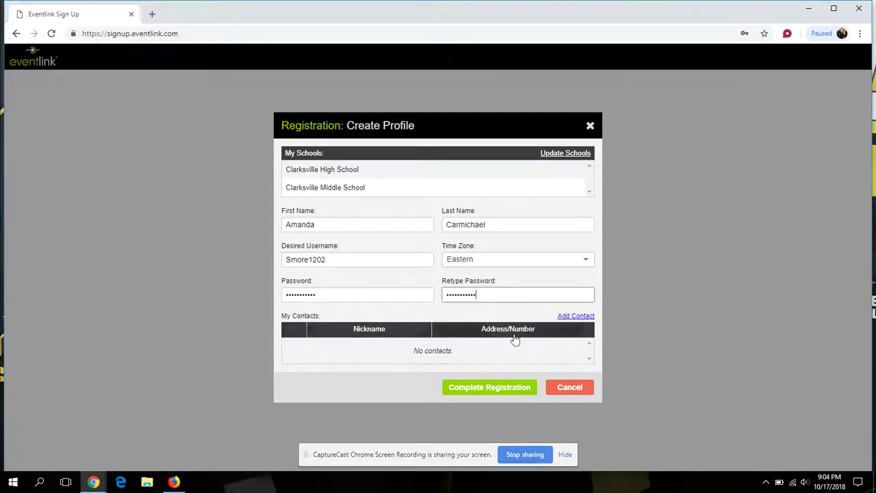
# Step: Start a new contact nicknamed with the user's first name, keeping Email as its type
pyautogui.click(571, 316)
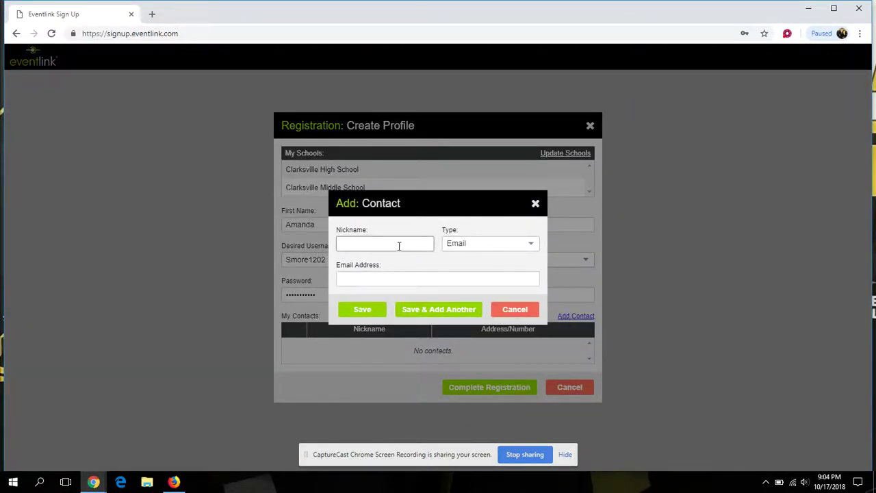
pyautogui.write('Amanda')
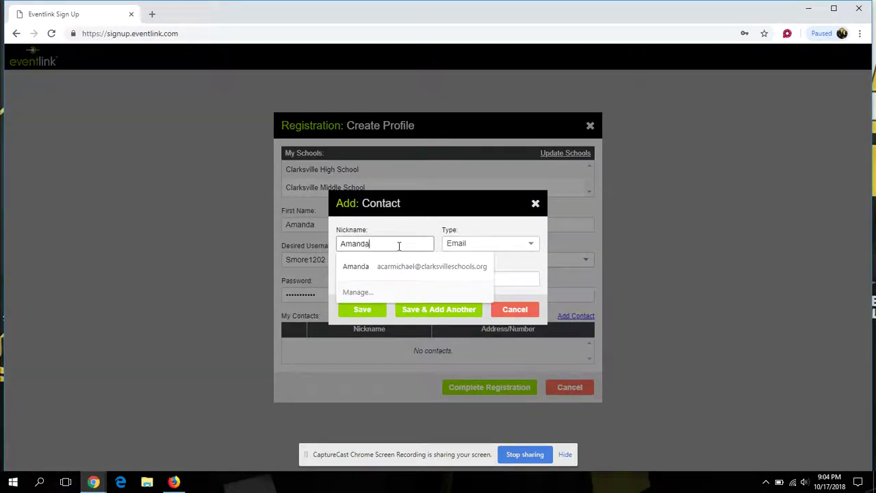
pyautogui.click(436, 222)
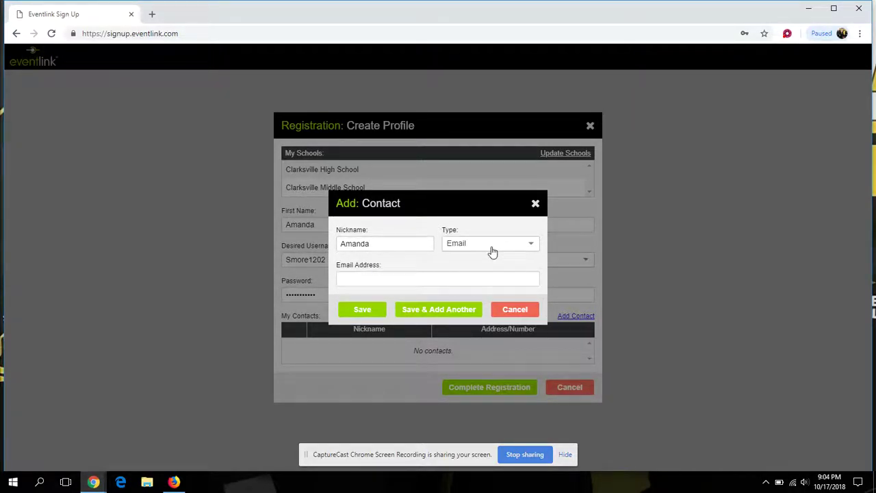
pyautogui.click(493, 246)
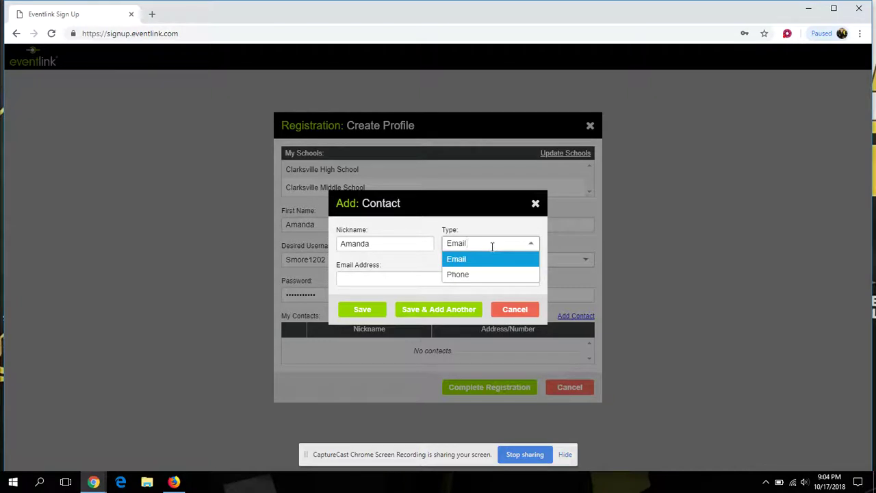
pyautogui.click(483, 257)
pyautogui.click(469, 279)
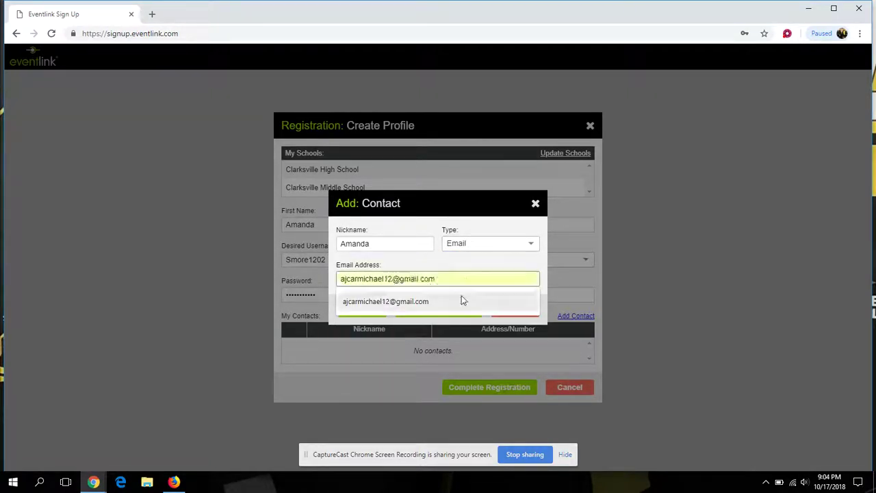
# Step: Fill in the user's suggested e-mail address, save the contact and complete registration
pyautogui.click(462, 299)
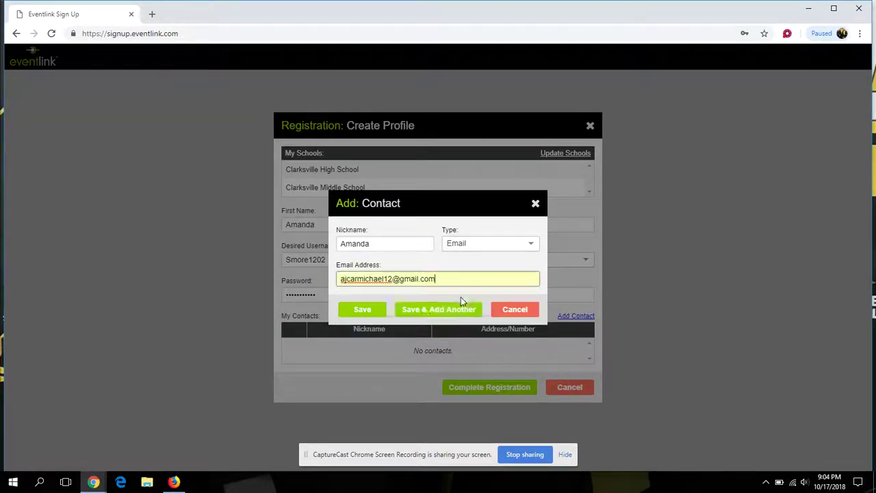
pyautogui.click(363, 310)
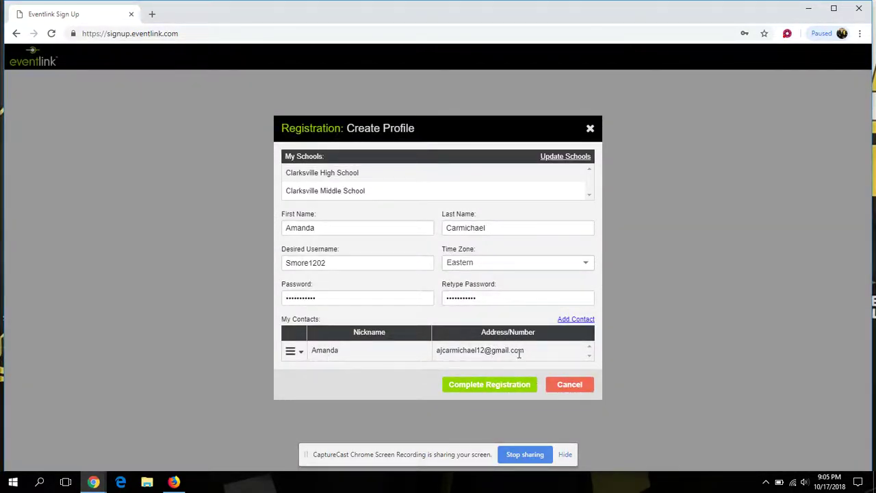
pyautogui.click(482, 390)
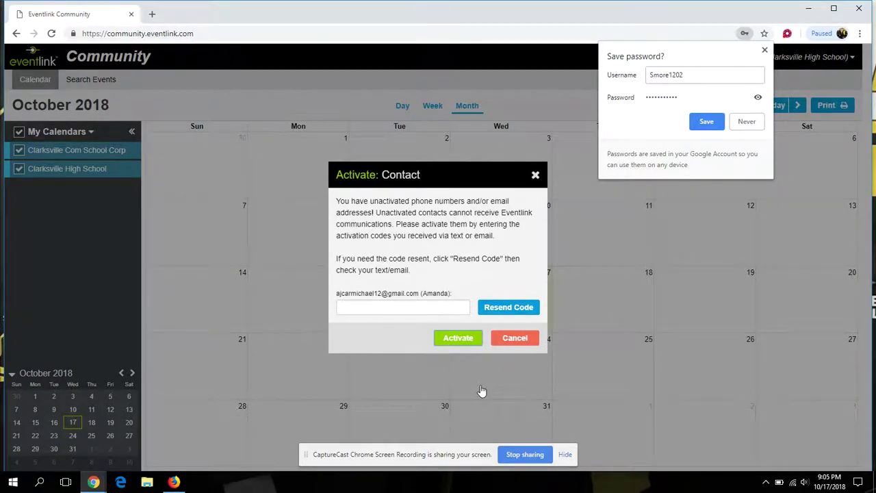
# Step: Dismiss the save-password prompt and activate the e-mail contact with the emailed verification code
pyautogui.click(446, 309)
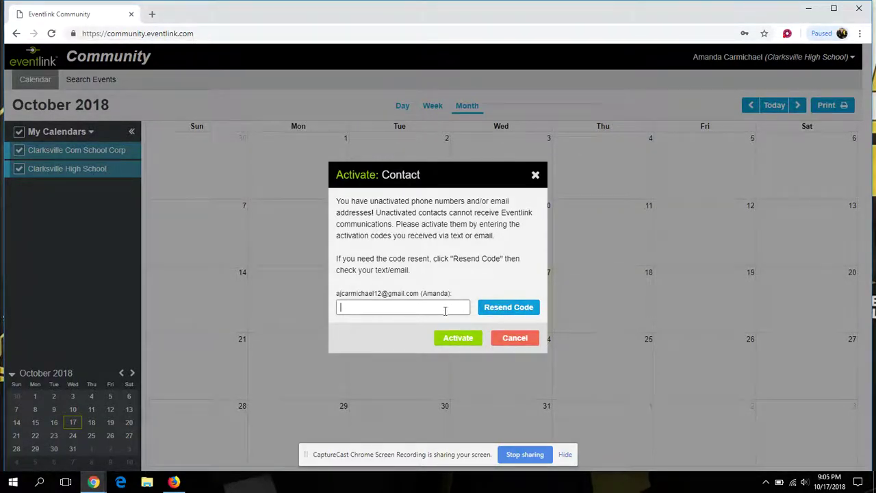
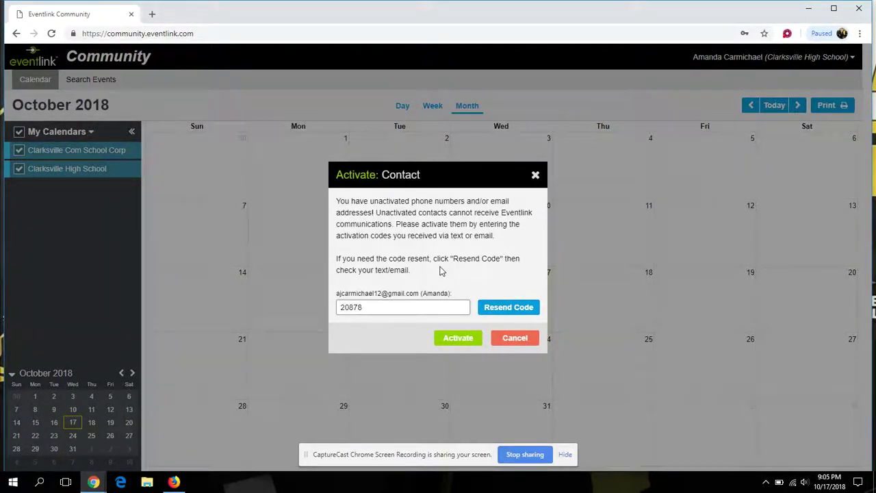
pyautogui.click(457, 338)
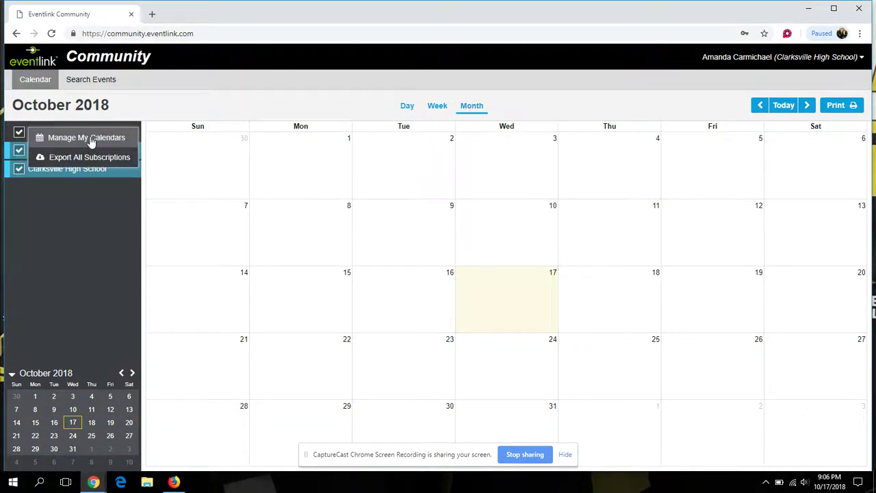
# Step: Open the calendar manager from the My Calendars dropdown in the left sidebar
pyautogui.click(91, 139)
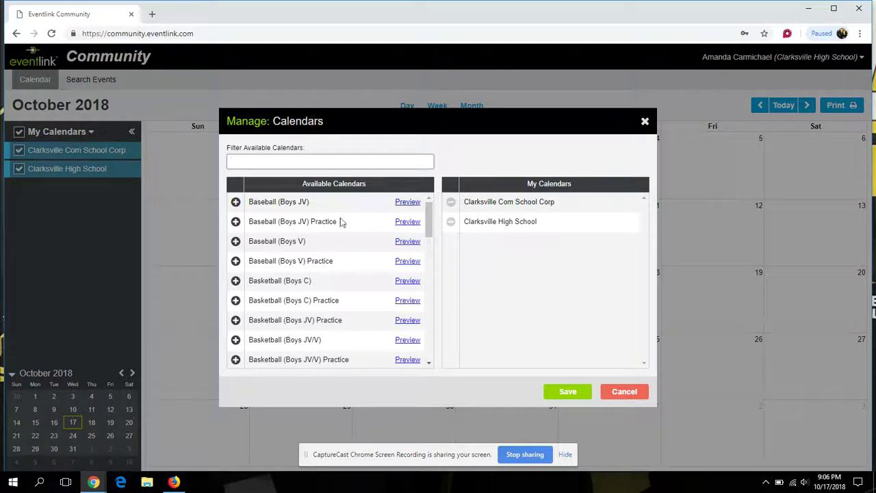
# Step: Scroll through the Available Calendars list, from Baseball down to Volleyball
pyautogui.scroll(-1, 319, 251)
pyautogui.scroll(-10, 320, 251)
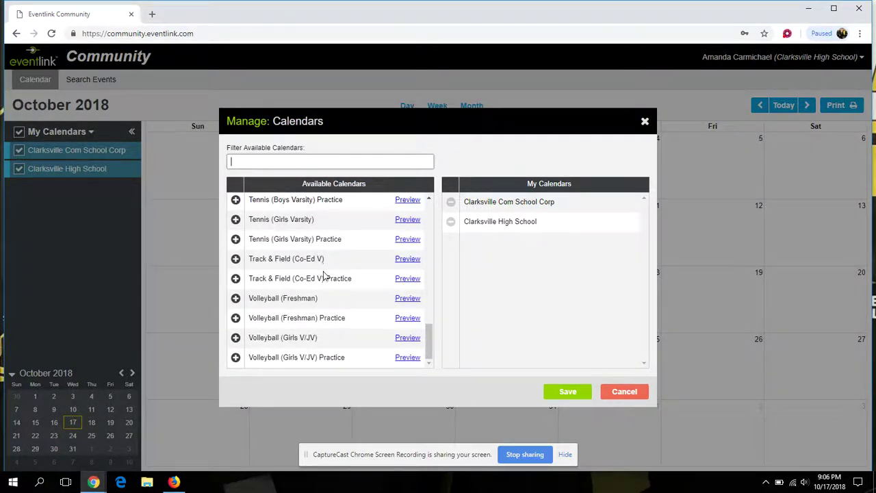
pyautogui.scroll(10, 321, 270)
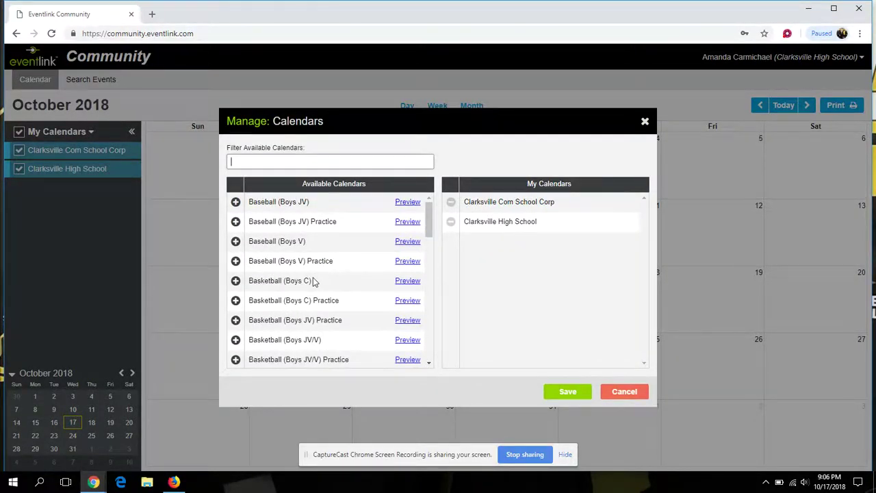
pyautogui.scroll(-1, 313, 282)
pyautogui.scroll(-3, 314, 282)
pyautogui.scroll(1, 308, 281)
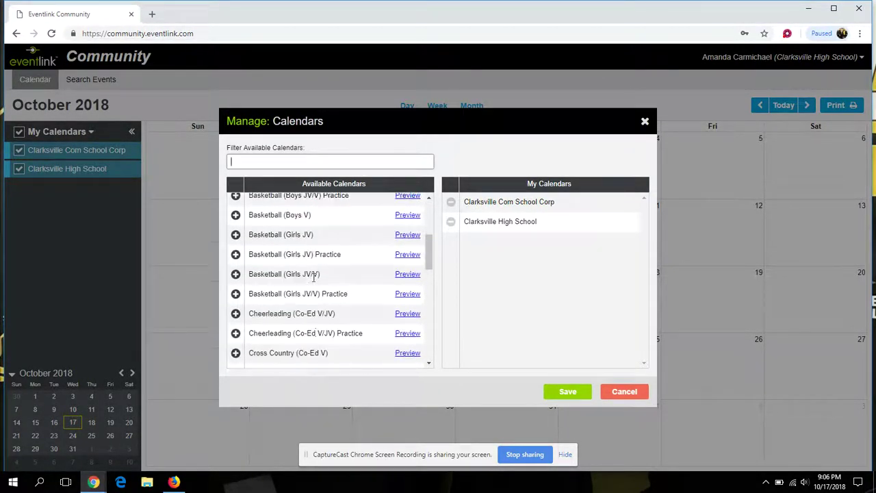
# Step: Subscribe to Basketball (Girls JV/V), Basketball (Girls JV/V) Practice and Football (Varsity)
pyautogui.click(235, 273)
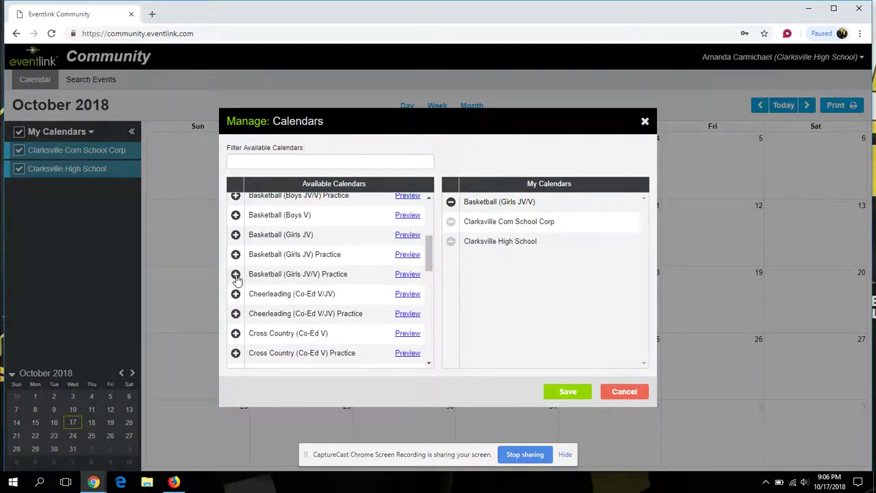
pyautogui.click(235, 275)
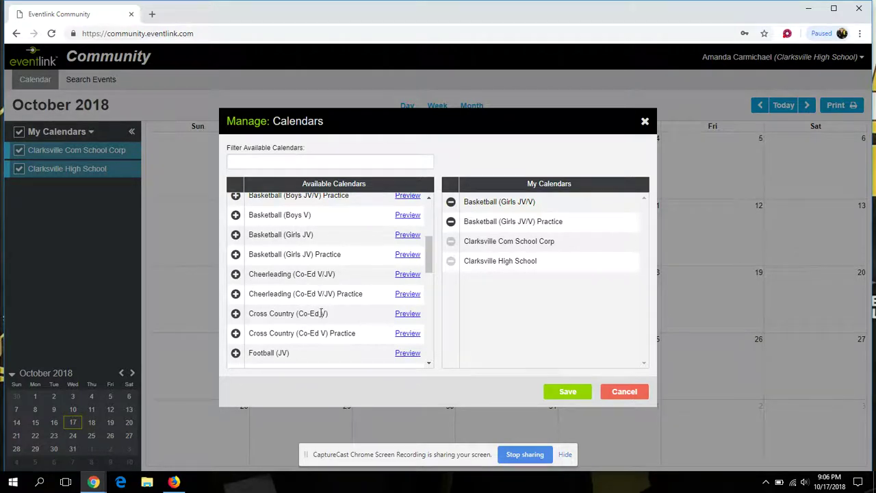
pyautogui.scroll(-2, 322, 313)
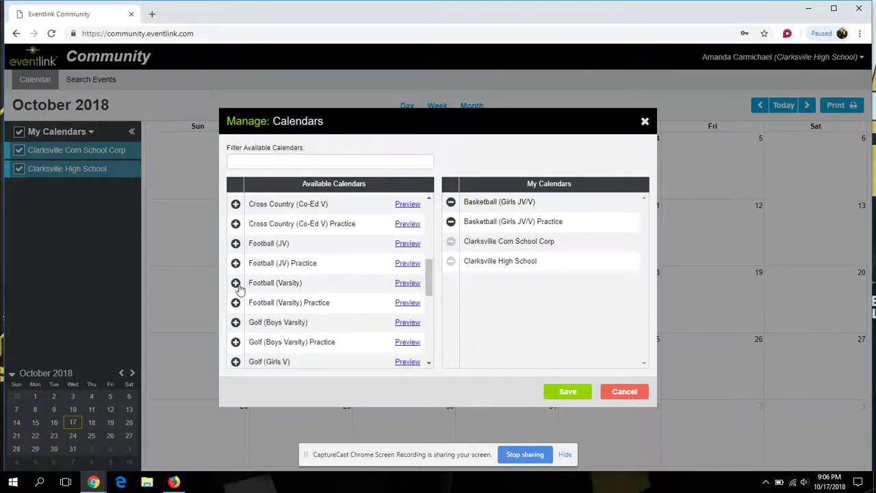
pyautogui.click(235, 283)
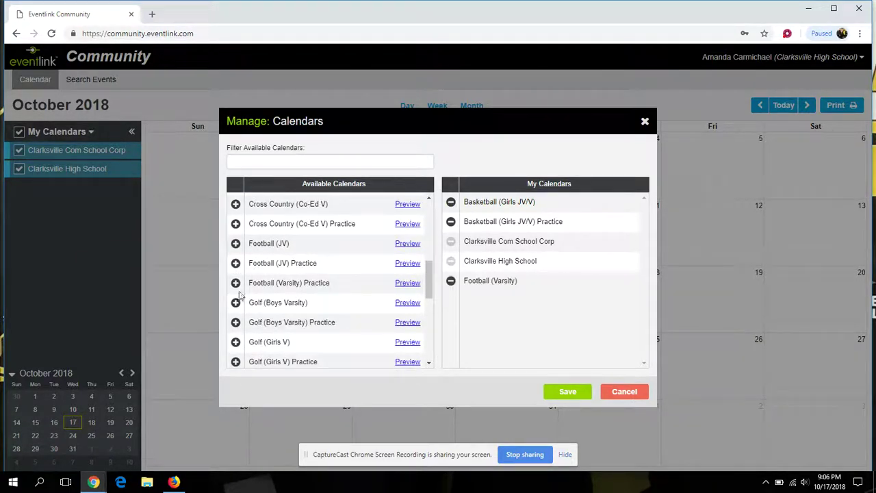
pyautogui.scroll(-3, 302, 306)
pyautogui.scroll(5, 302, 306)
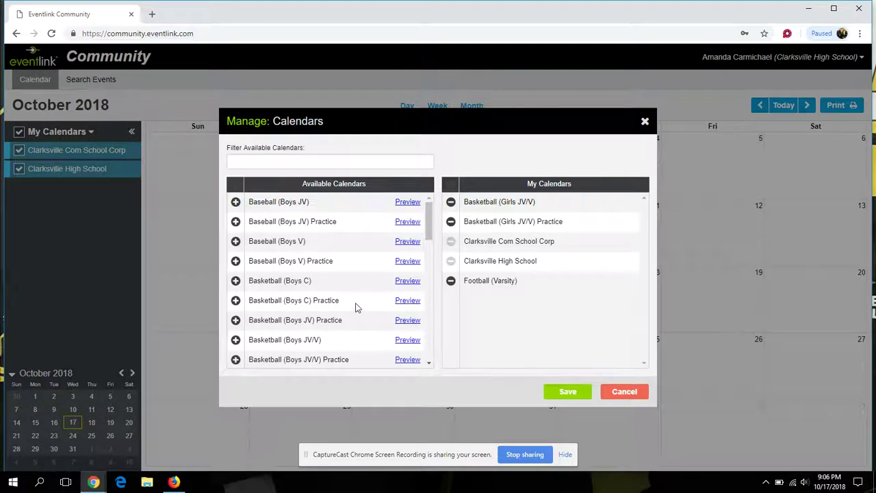
pyautogui.scroll(-5, 305, 258)
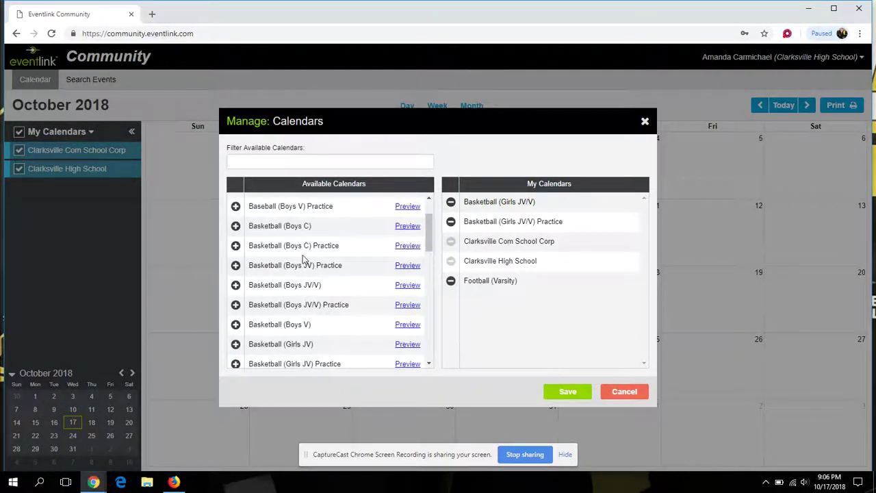
pyautogui.scroll(-3, 305, 259)
pyautogui.scroll(1, 306, 267)
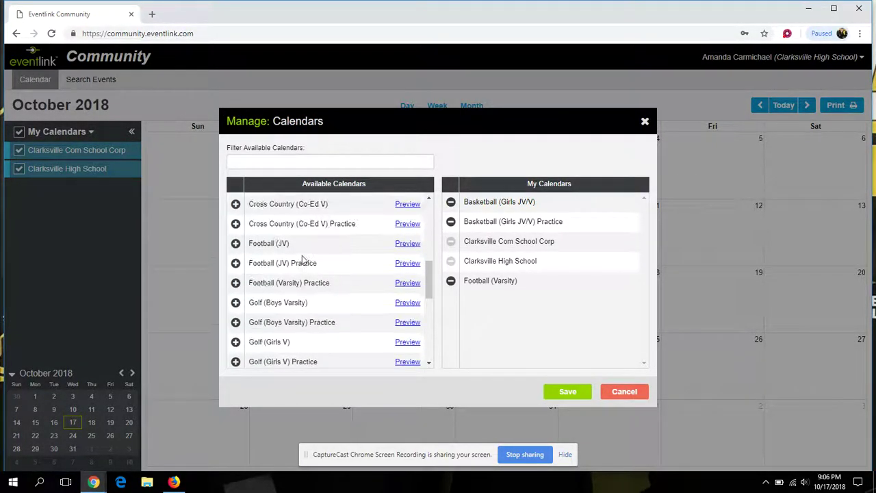
pyautogui.scroll(-2, 308, 276)
pyautogui.scroll(-3, 306, 287)
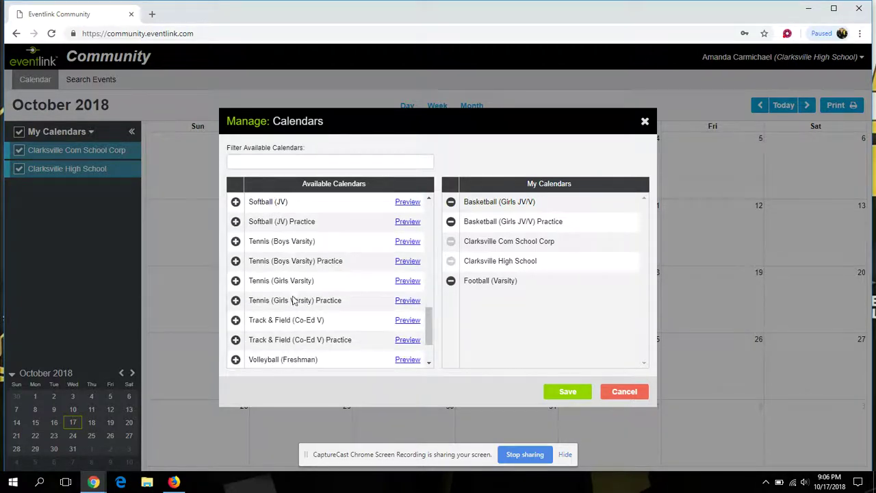
pyautogui.scroll(1, 291, 299)
pyautogui.scroll(15, 291, 299)
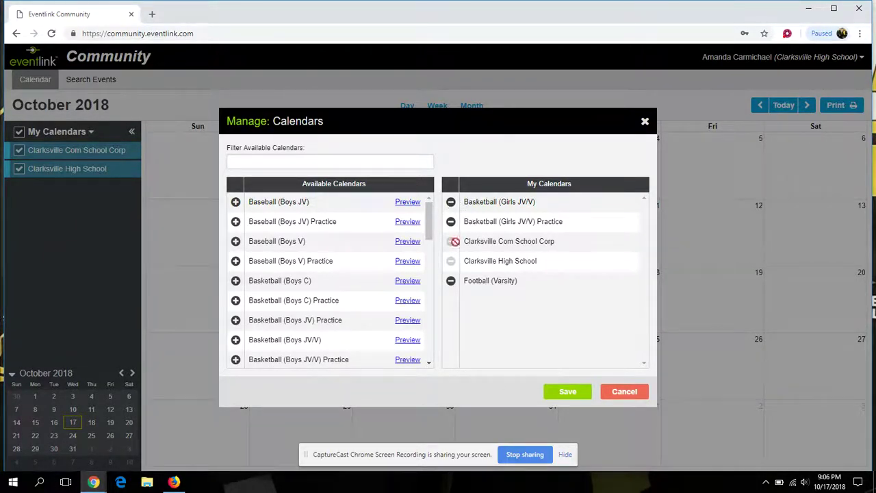
# Step: Remove and re-add Football (Varsity), leaving five calendars in My Calendars
pyautogui.click(451, 281)
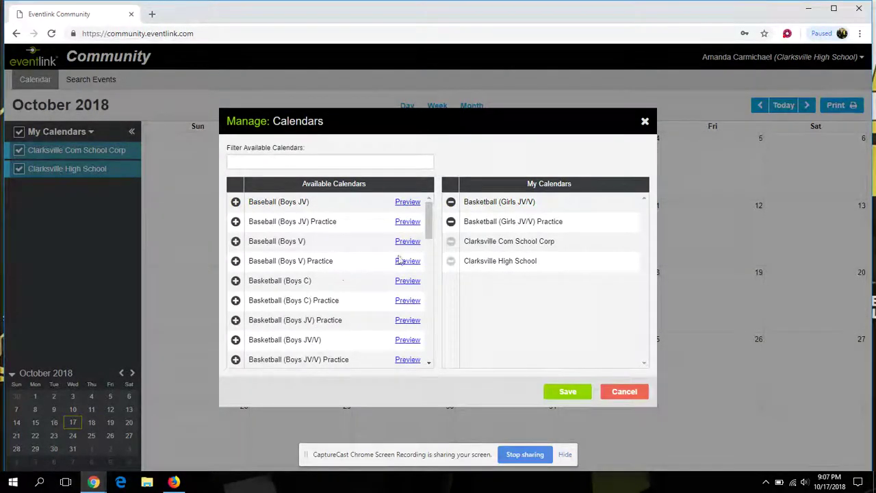
pyautogui.scroll(-6, 292, 294)
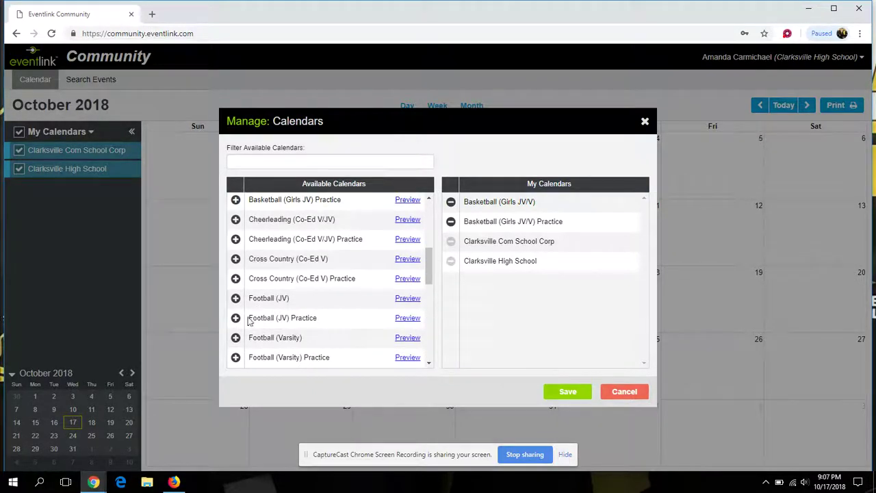
pyautogui.click(236, 337)
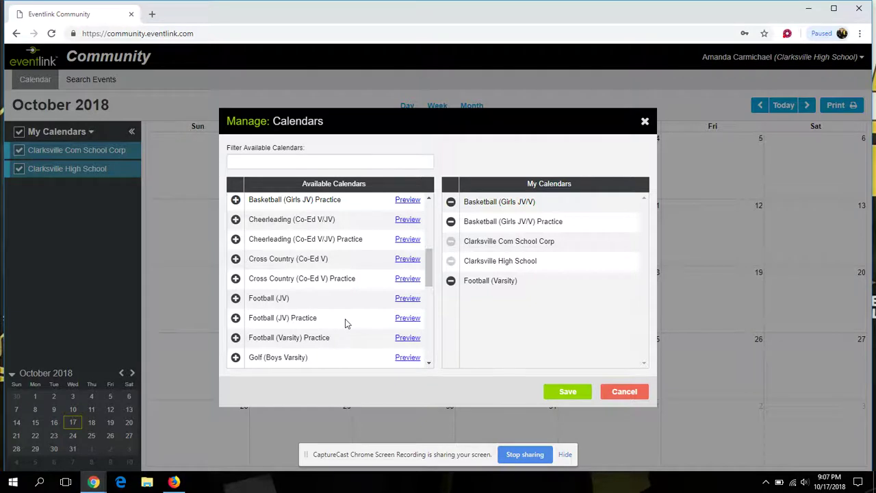
pyautogui.scroll(-5, 324, 278)
pyautogui.scroll(10, 318, 280)
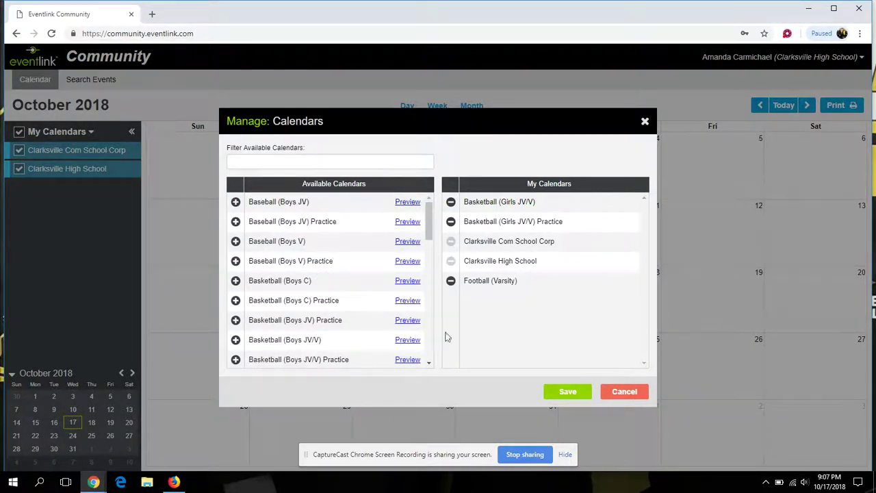
# Step: Save the subscriptions so Varsity Football, GBB Practice and Girls JV/V games fill October, then open the school menu
pyautogui.click(563, 393)
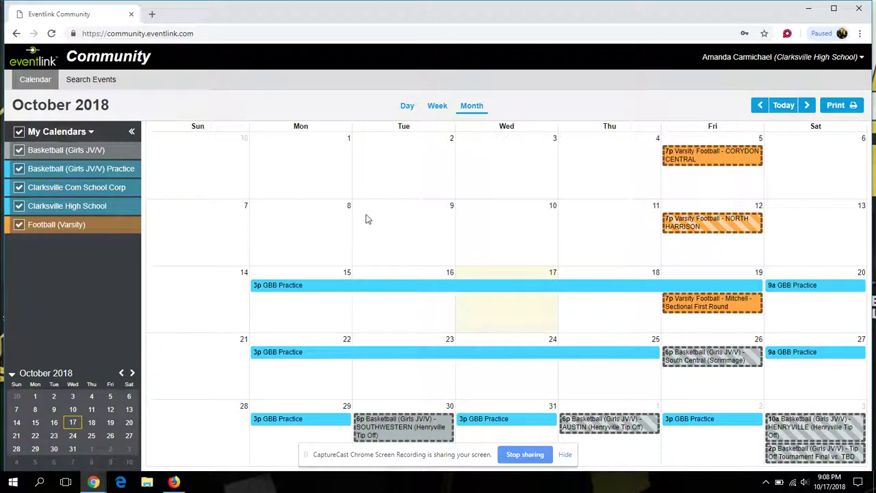
pyautogui.click(92, 132)
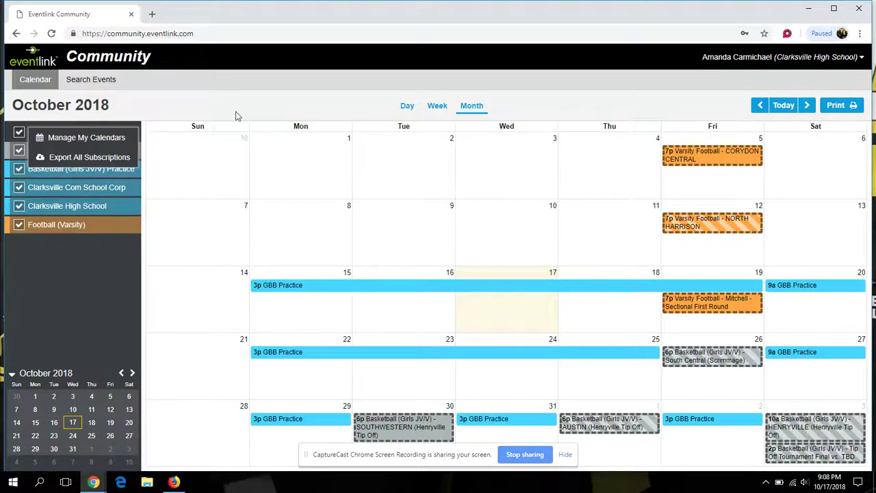
pyautogui.click(183, 96)
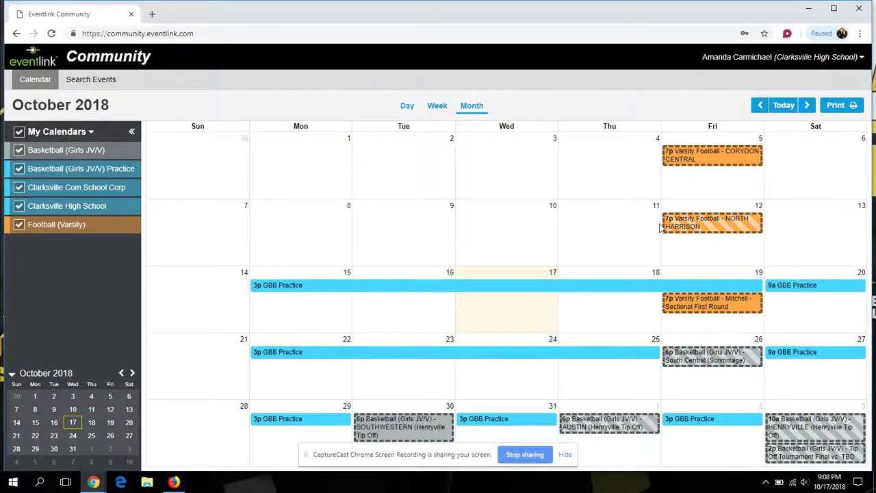
pyautogui.click(856, 61)
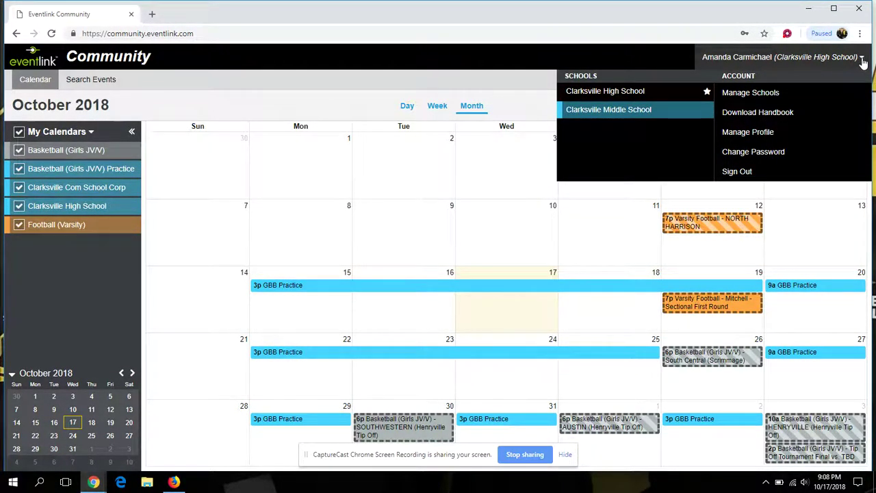
# Step: Switch to Clarksville Middle School's empty October 2018 calendar and show its My Calendars options
pyautogui.moveTo(863, 58)
pyautogui.click(646, 109)
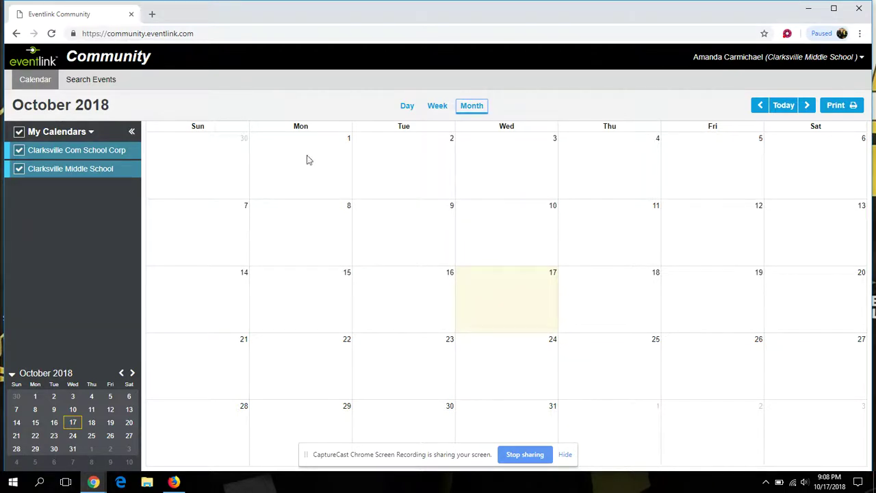
pyautogui.click(91, 134)
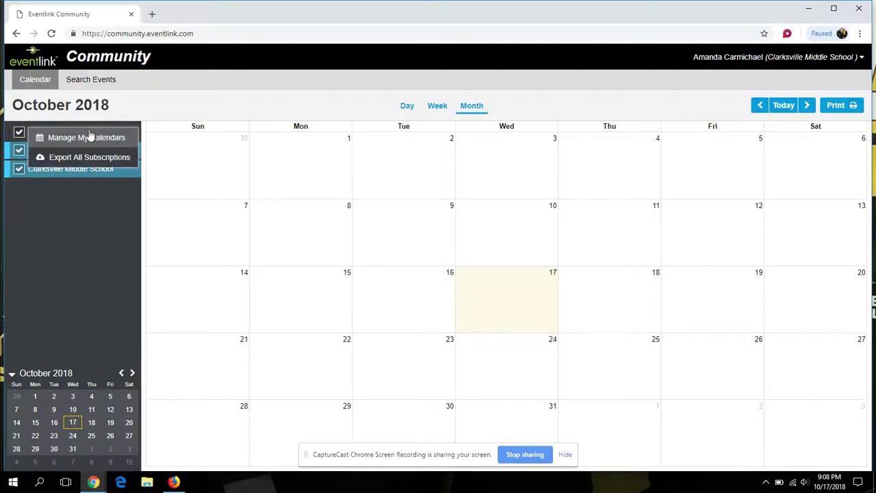
# Step: Subscribe to Basketball (Girls 5-6) and save, adding games on October 23, 25 and November 1
pyautogui.click(91, 138)
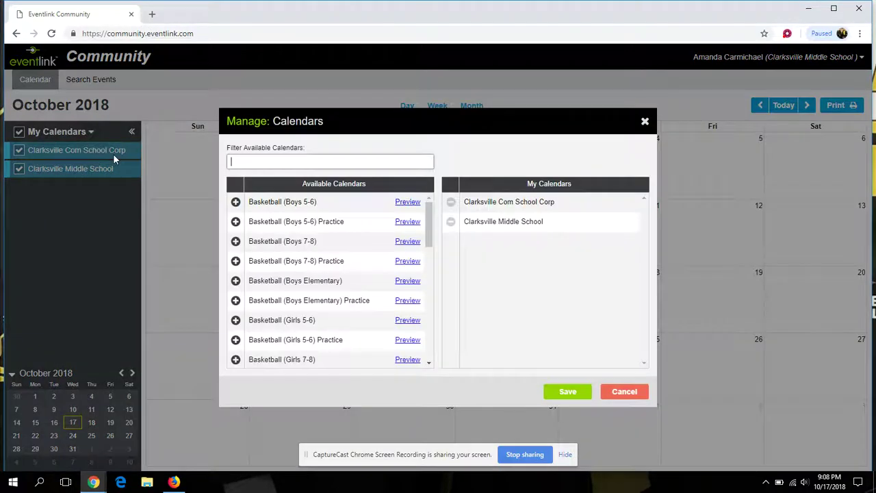
pyautogui.scroll(-10, 347, 267)
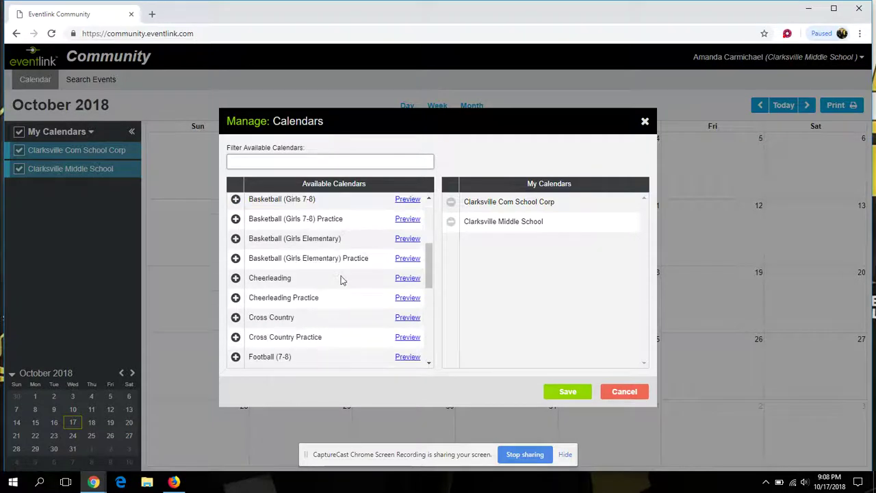
pyautogui.scroll(10, 324, 310)
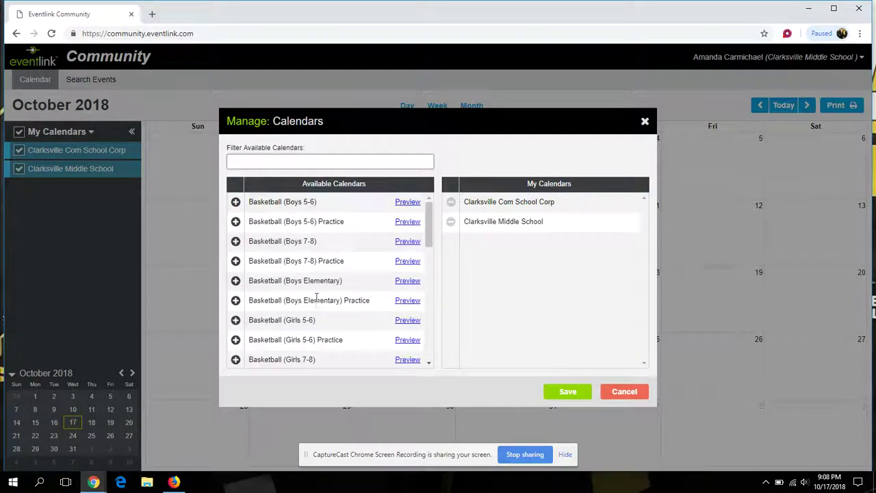
pyautogui.scroll(-1, 313, 282)
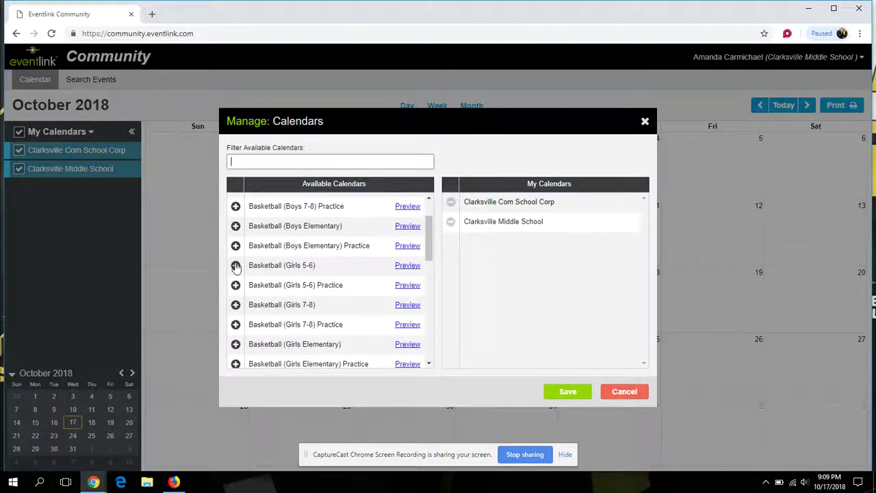
pyautogui.click(235, 266)
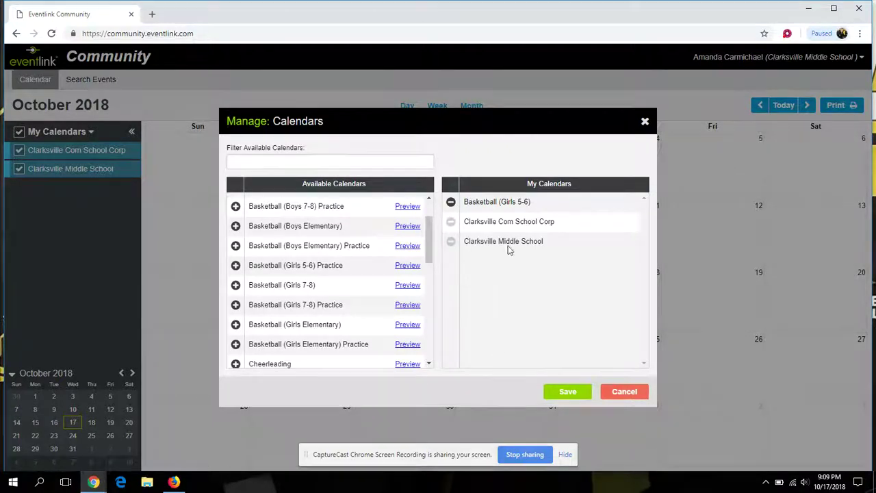
pyautogui.click(563, 393)
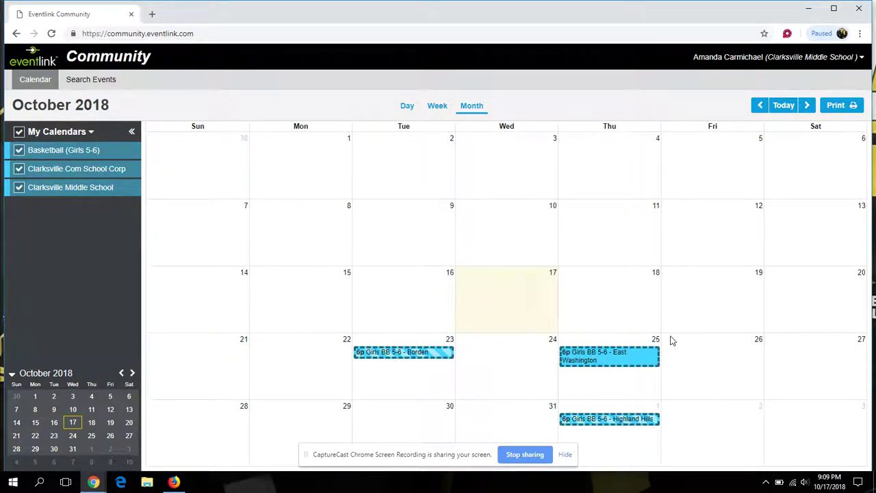
# Step: Return to Clarksville High School's October 2018 calendar with its football and girls basketball events
pyautogui.click(788, 59)
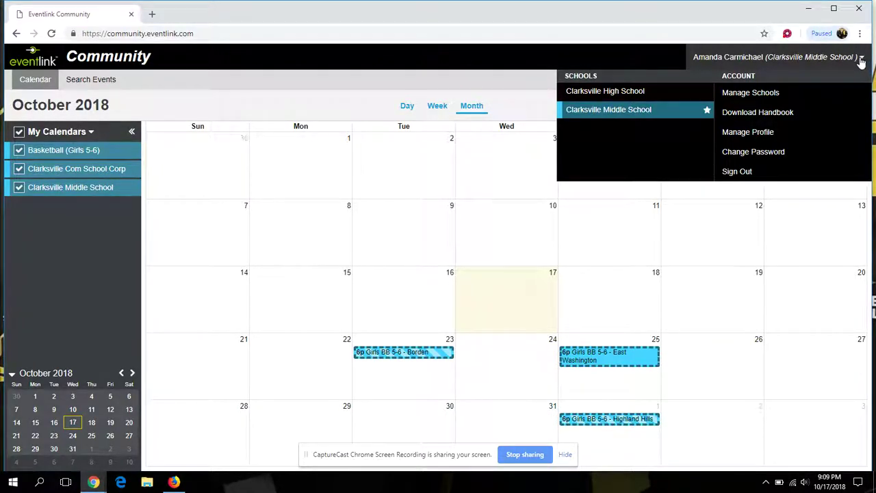
pyautogui.click(641, 94)
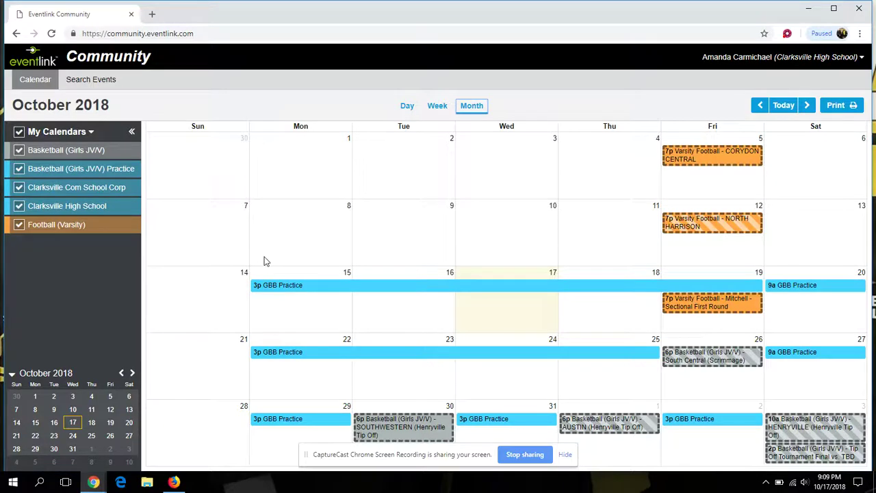
pyautogui.click(92, 133)
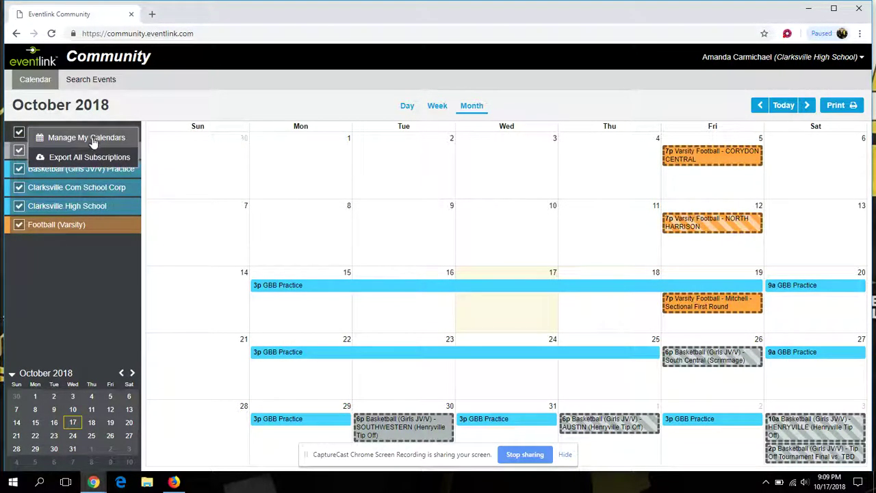
pyautogui.click(91, 139)
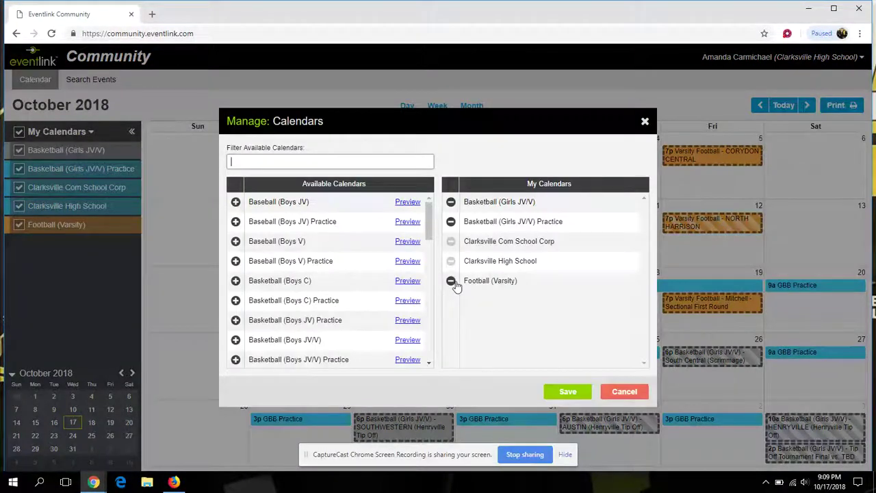
pyautogui.click(644, 121)
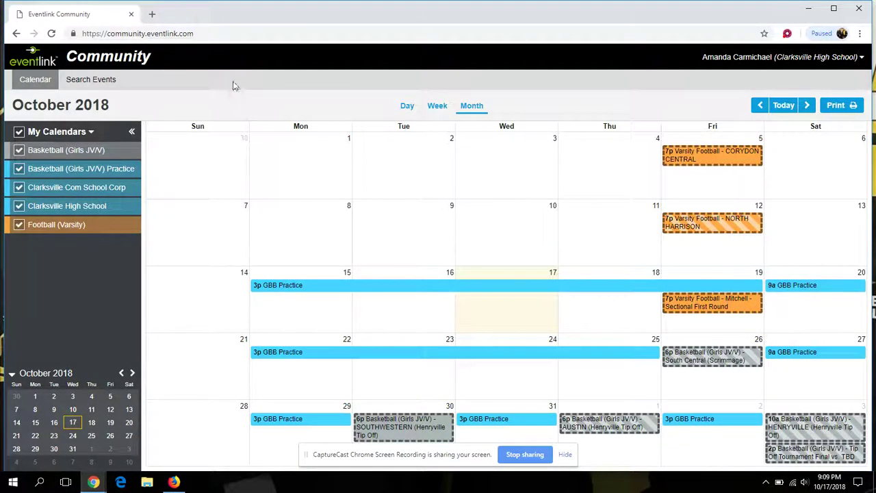